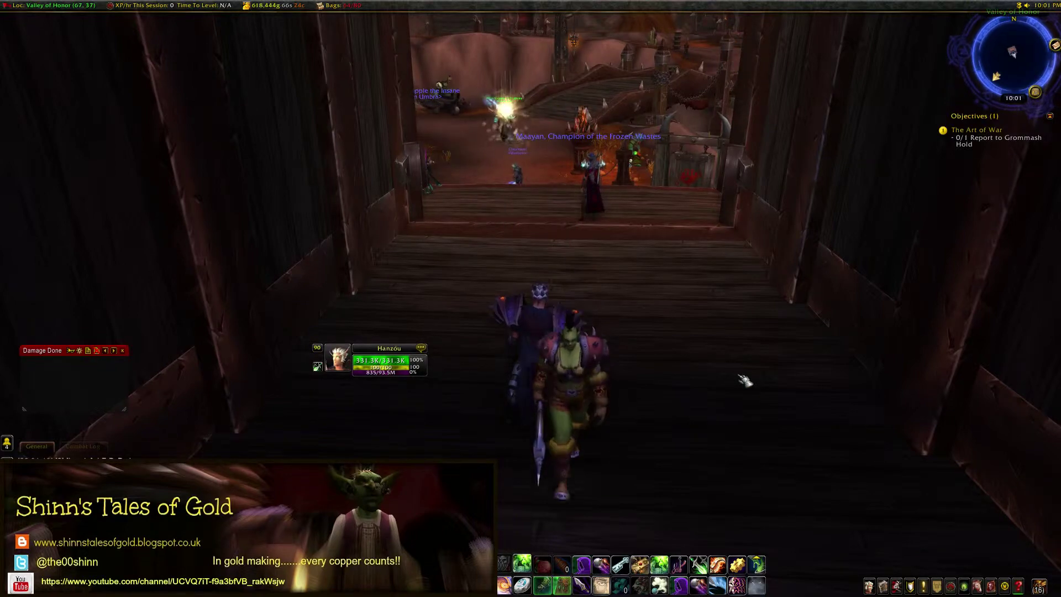
Step: Open the TradeSkillMaster v2.5.4 status and options window
key("Return")
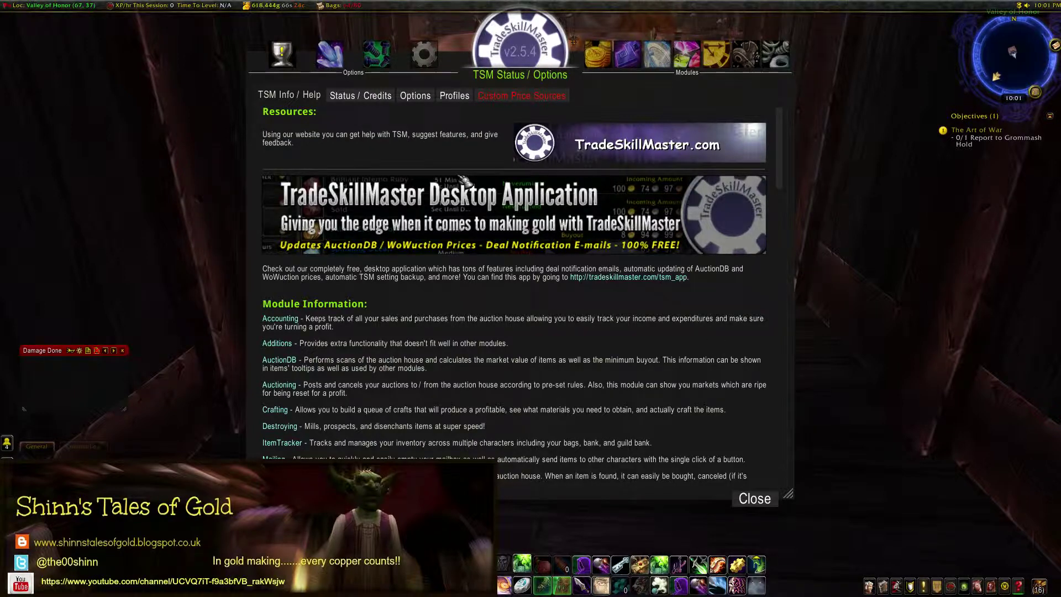
Step: Show the Groups page and select the target group lower in the group tree
left_click(332, 56)
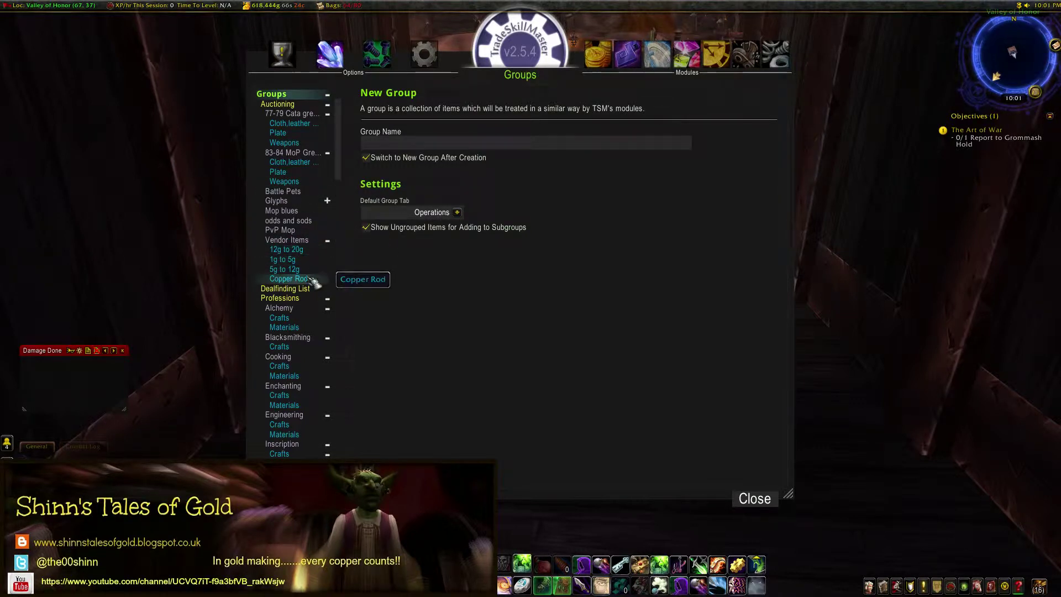
scroll(319, 268, "down", 5)
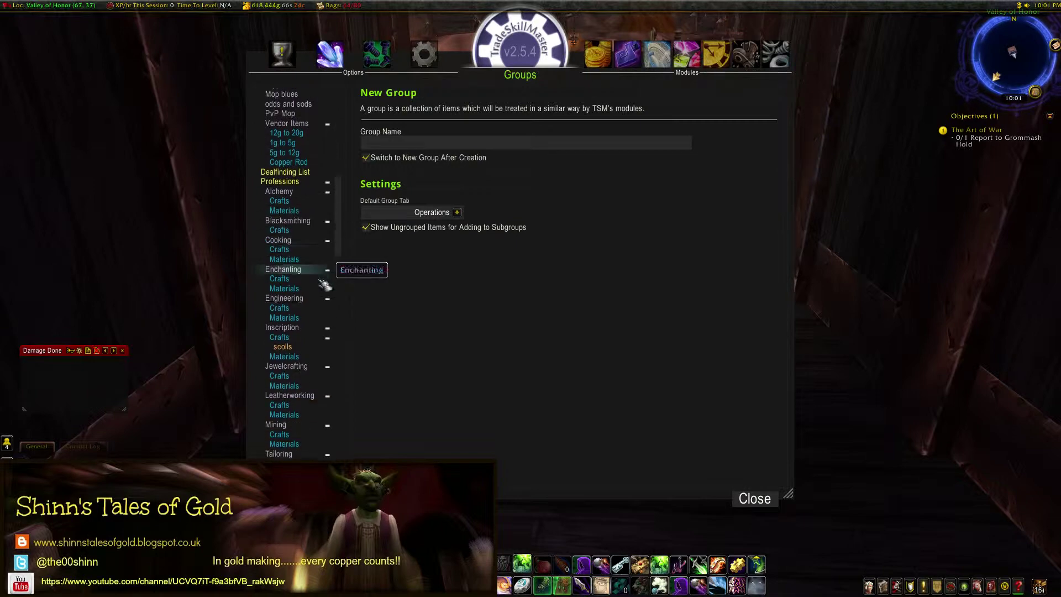
scroll(337, 328, "down", 10)
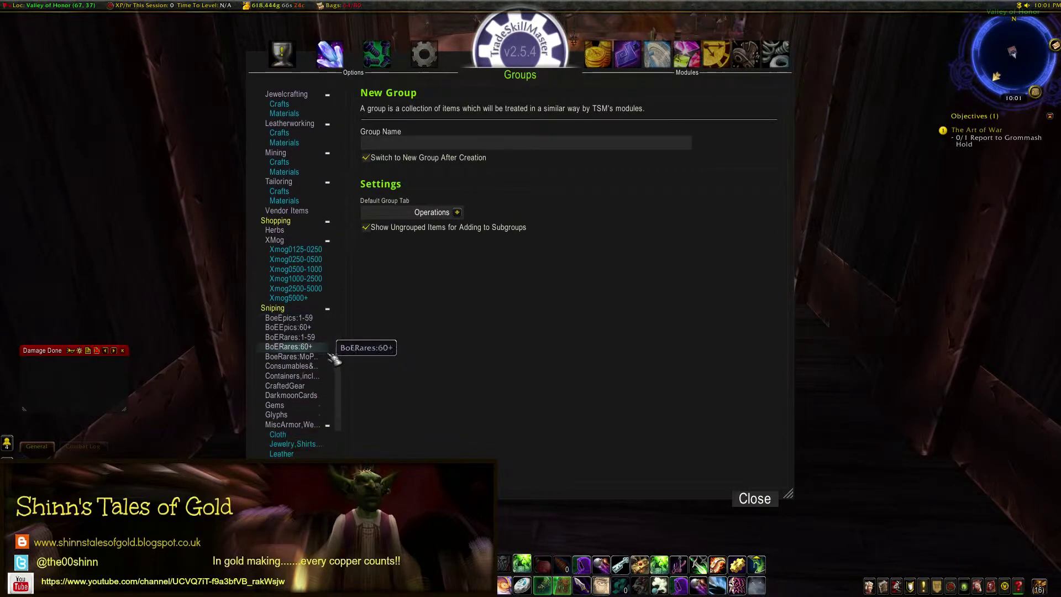
scroll(331, 362, "down", 2)
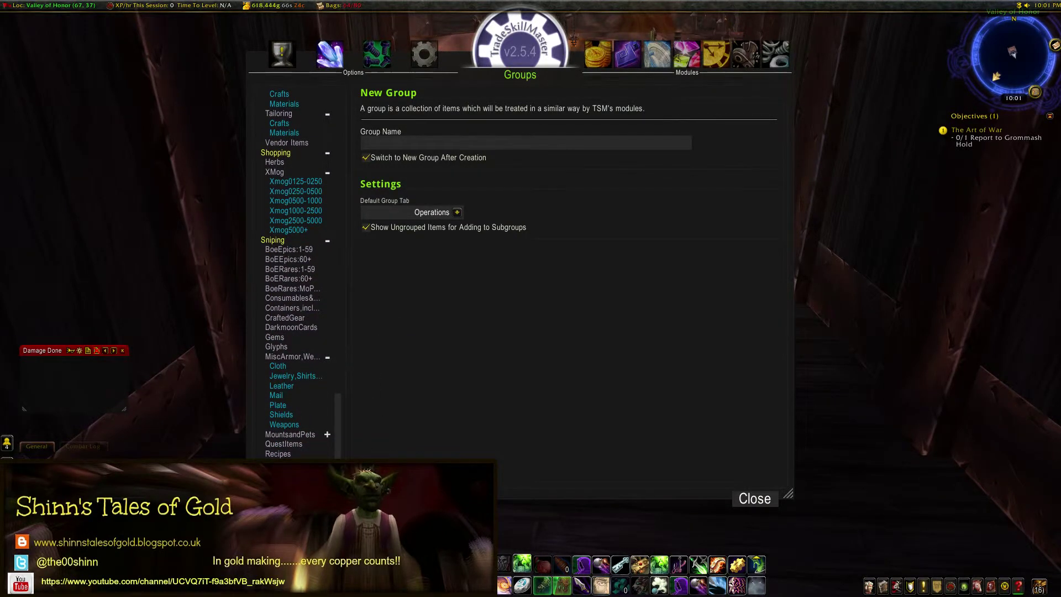
left_click(293, 357)
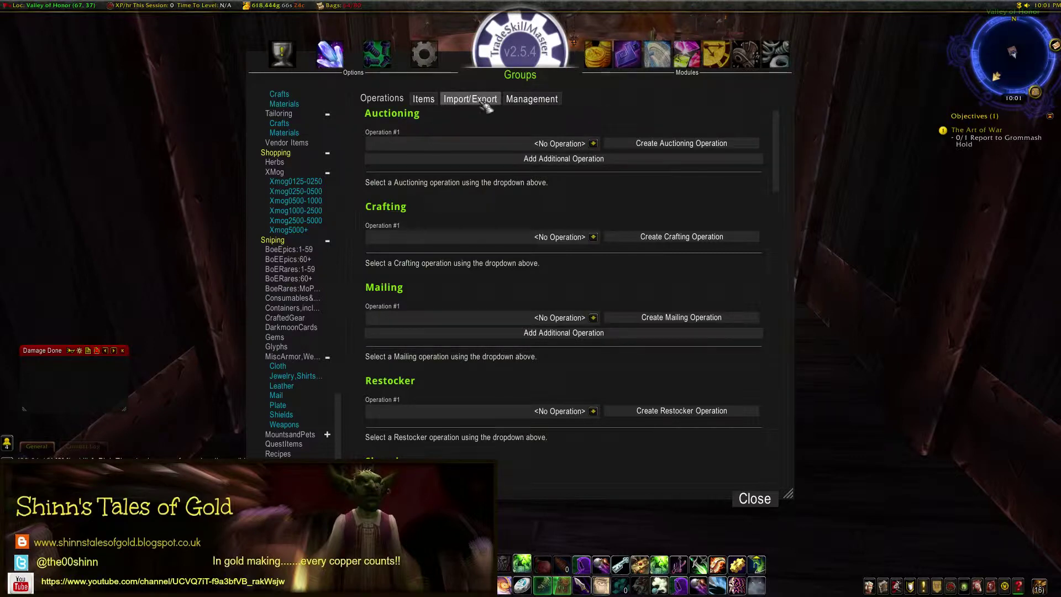
Step: Create a new subgroup named 'Vendor Items' from the Management tab
left_click(532, 100)
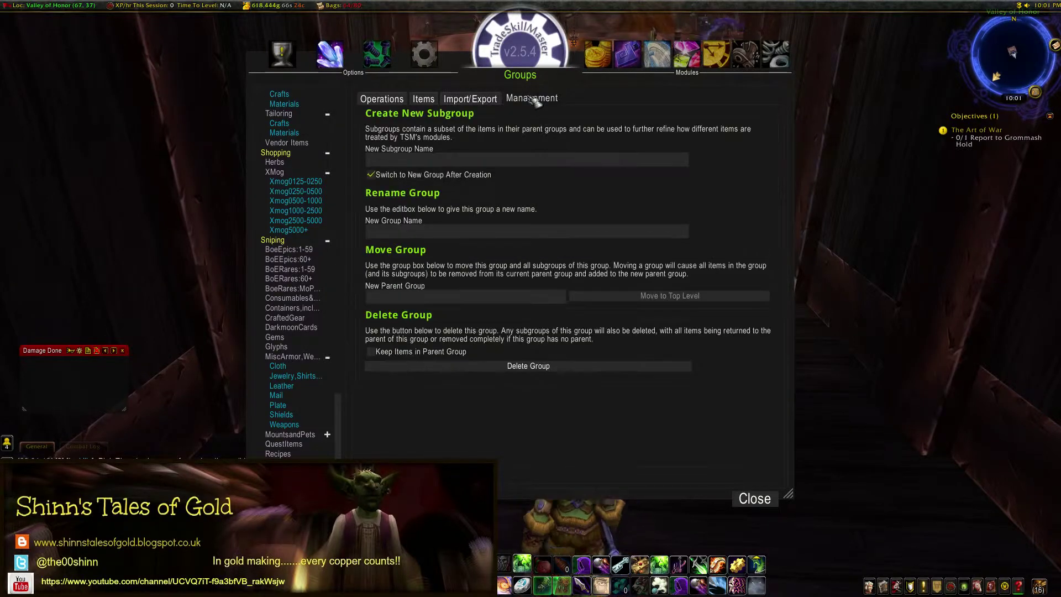
left_click(435, 158)
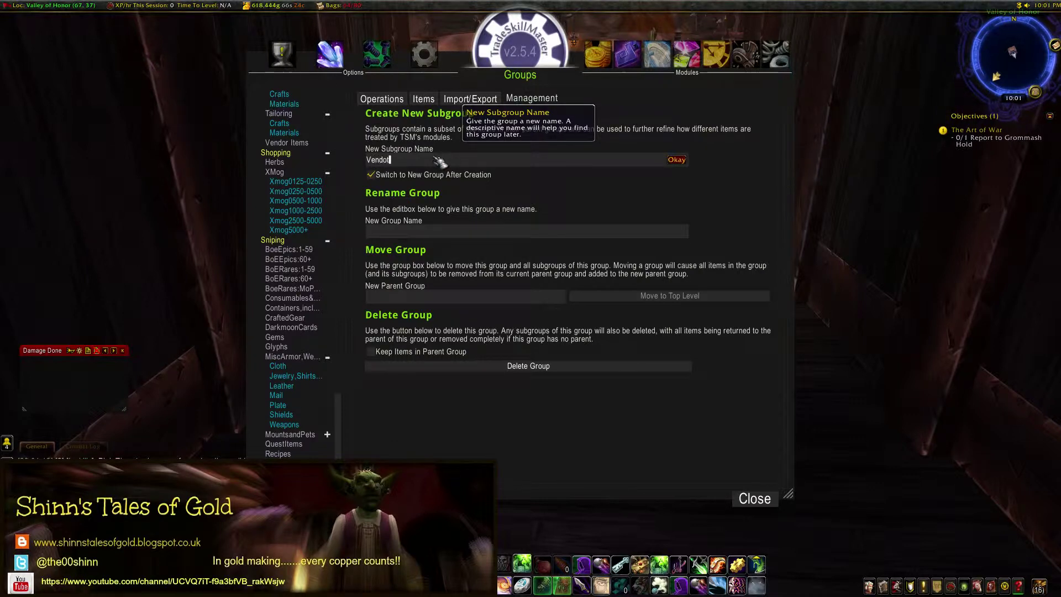
type("Vendor Items")
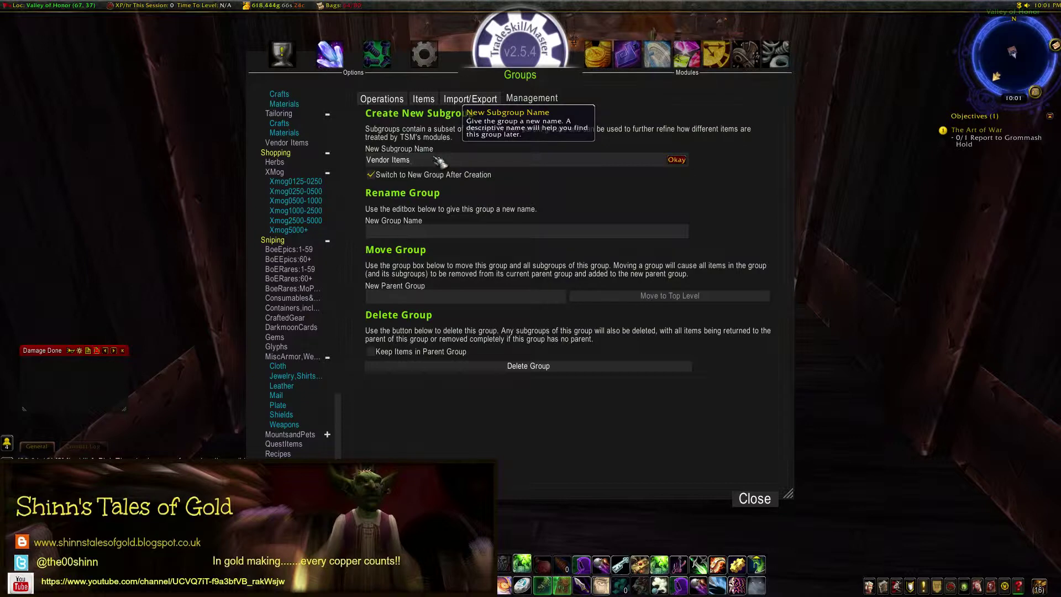
left_click(676, 159)
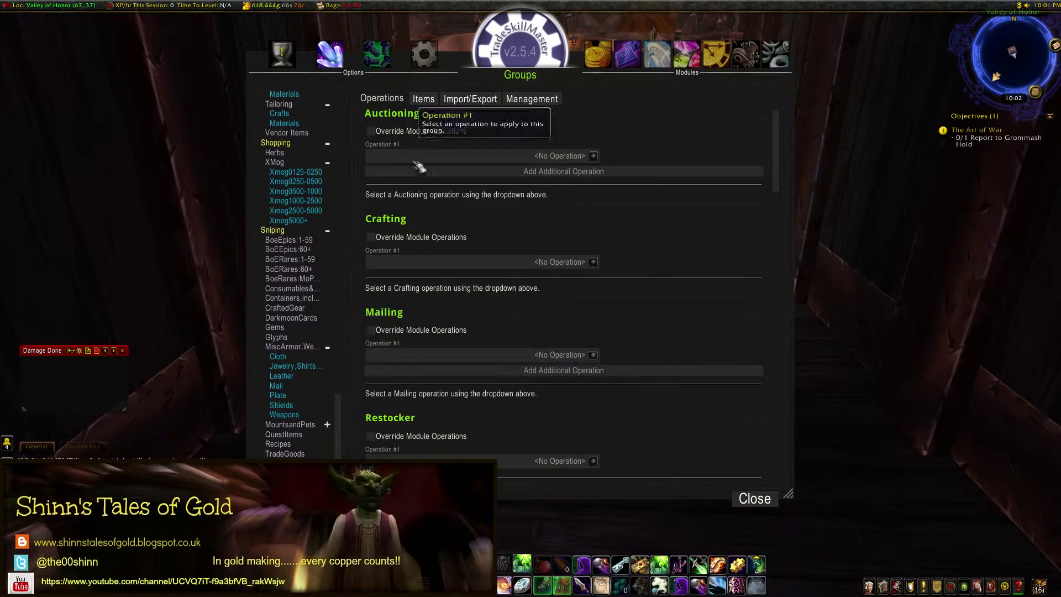
Step: Create a subgroup named '1g to 5g'
left_click(531, 99)
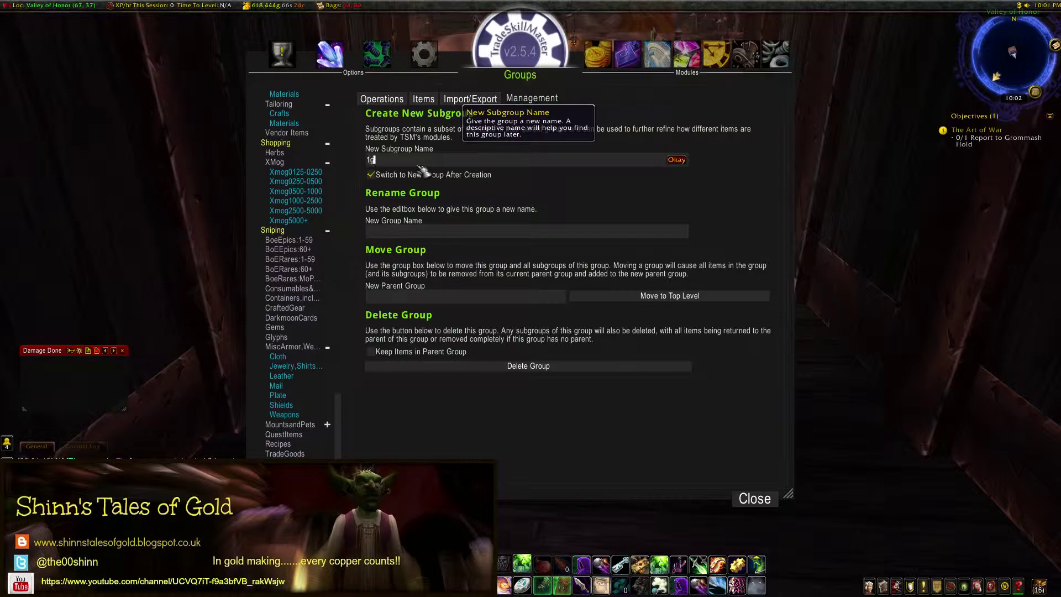
type("5g")
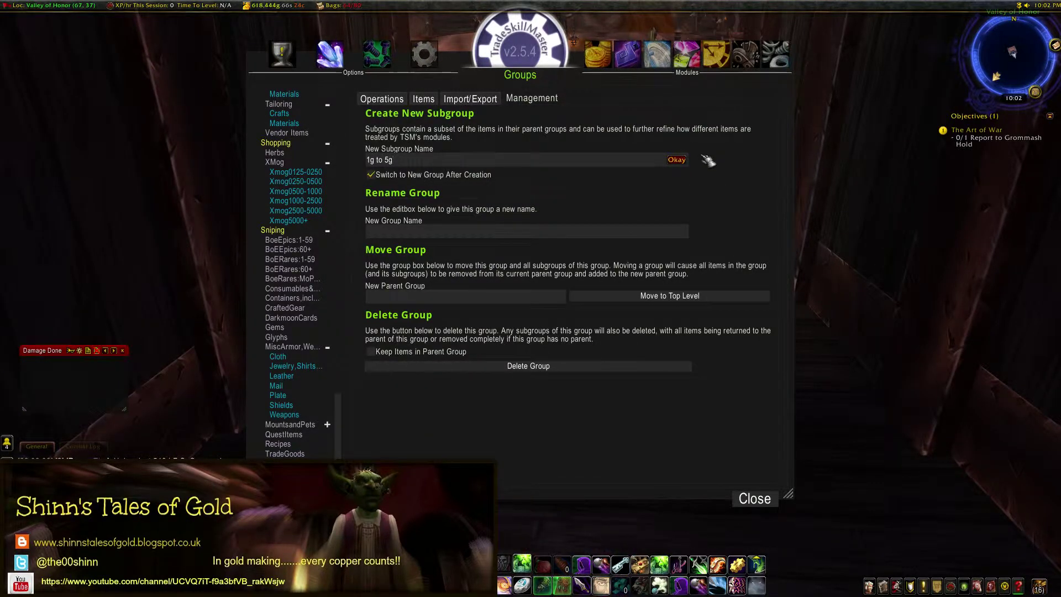
left_click(677, 160)
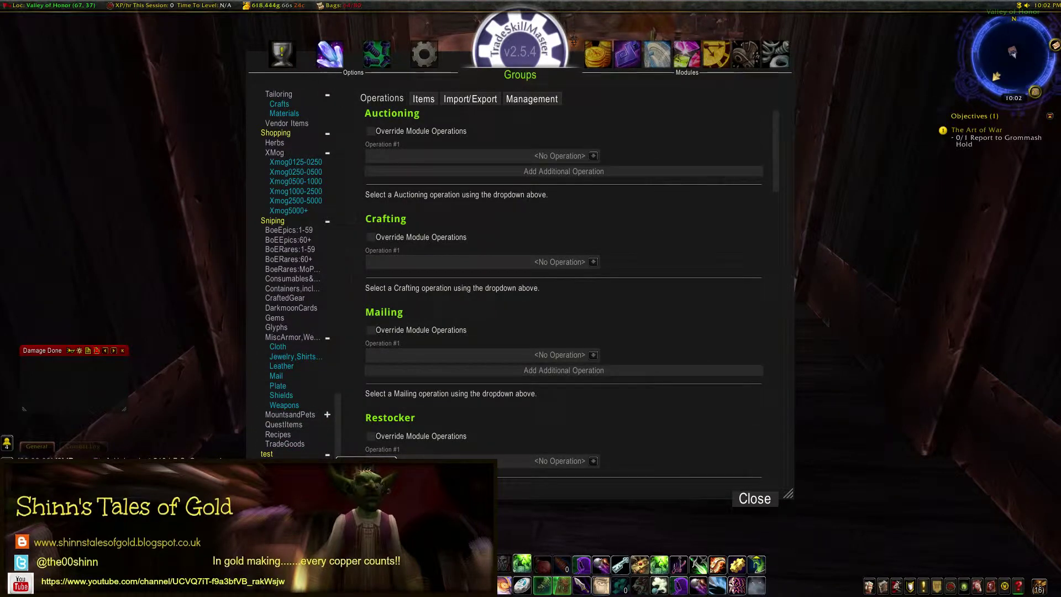
Step: Create a subgroup named '5g to 12g'
left_click(529, 99)
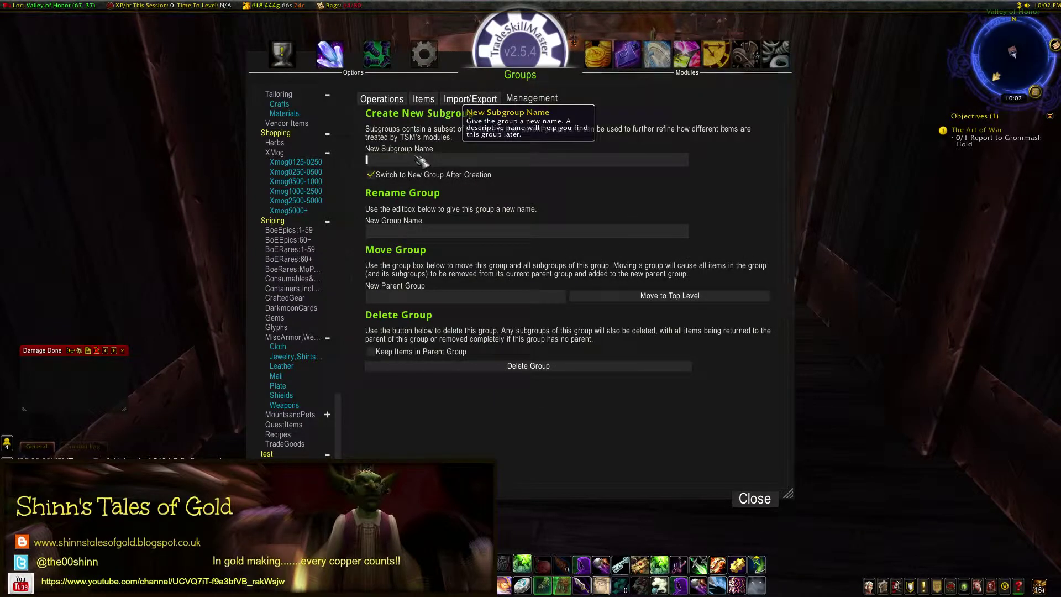
type("%")
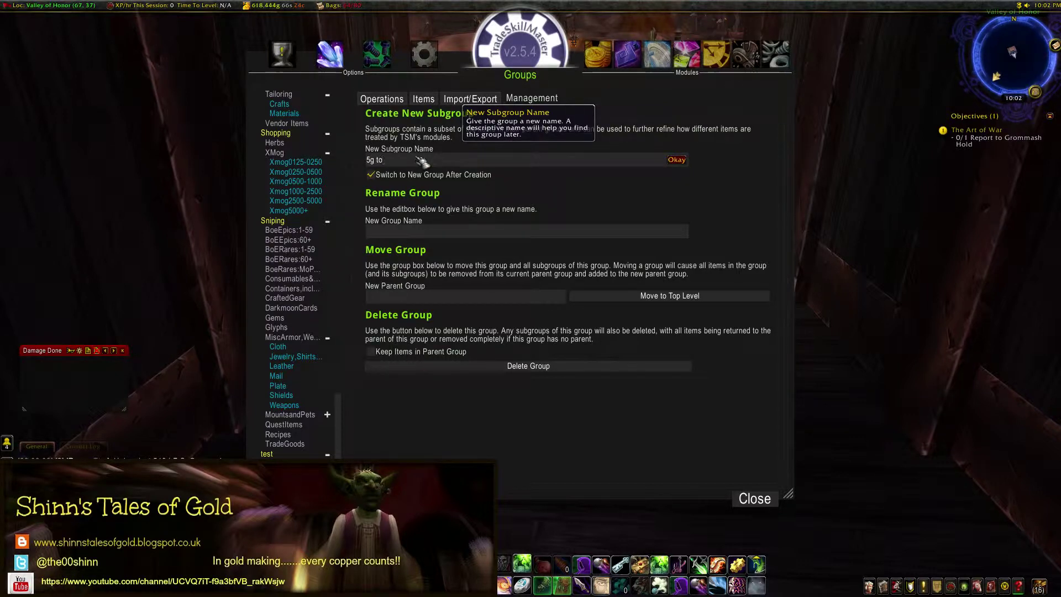
type("g to 12g")
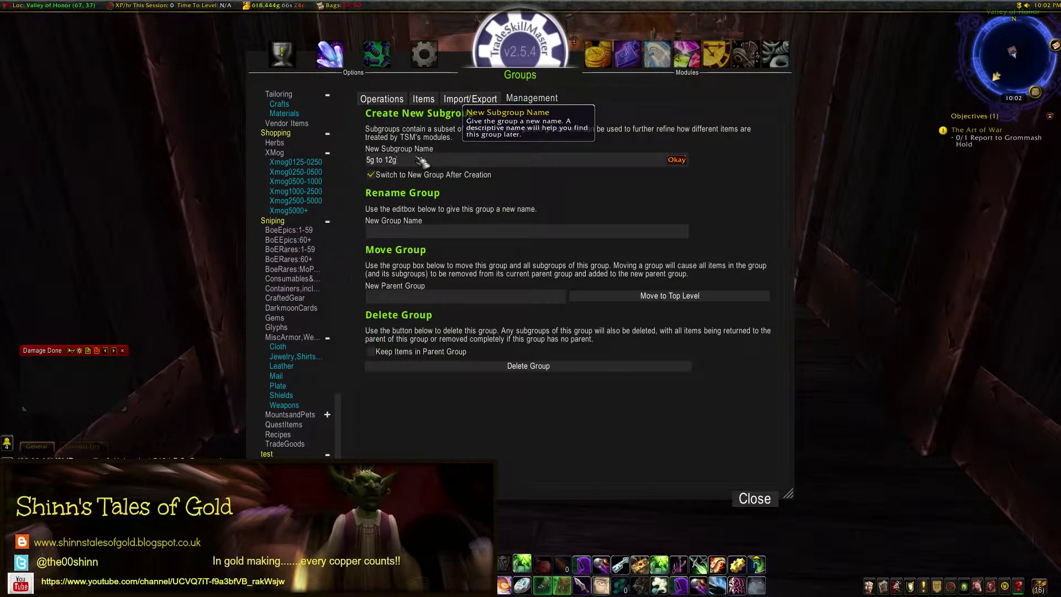
key("Return")
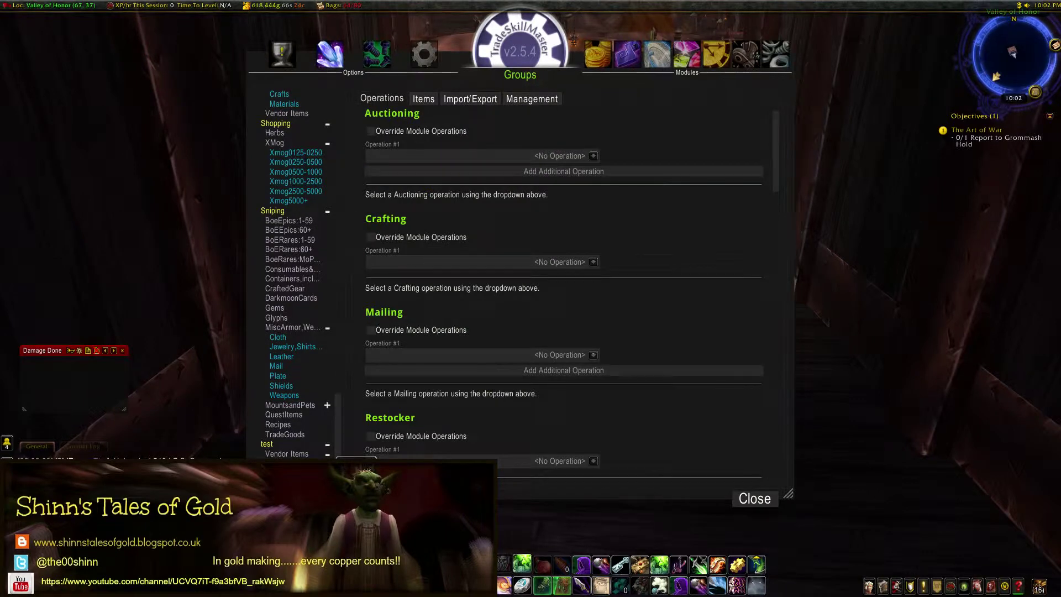
Step: Create a subgroup named '12g to 20g'
left_click(526, 101)
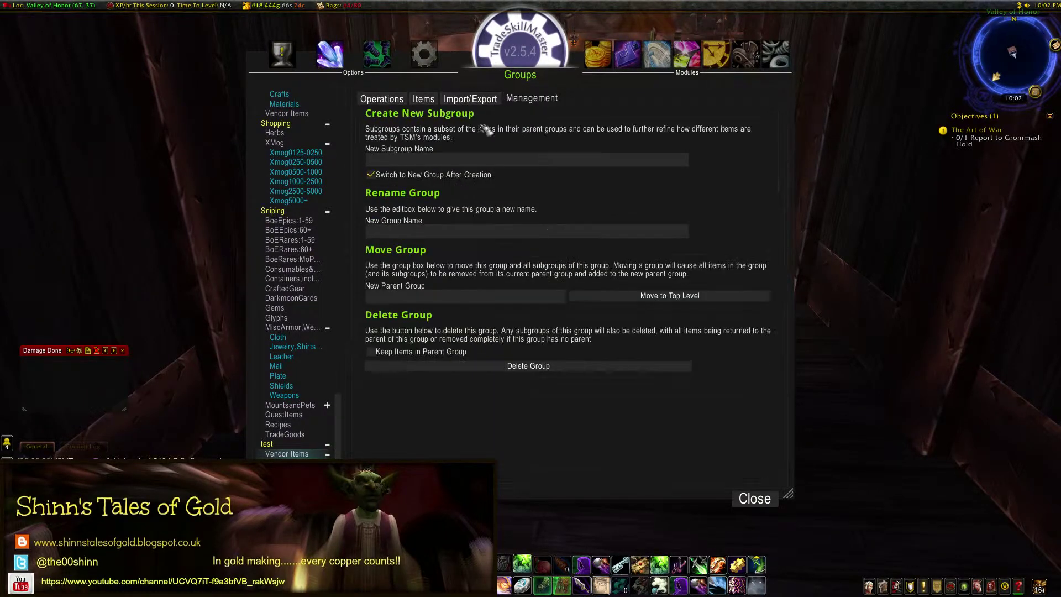
left_click(397, 163)
type("12g to 20g")
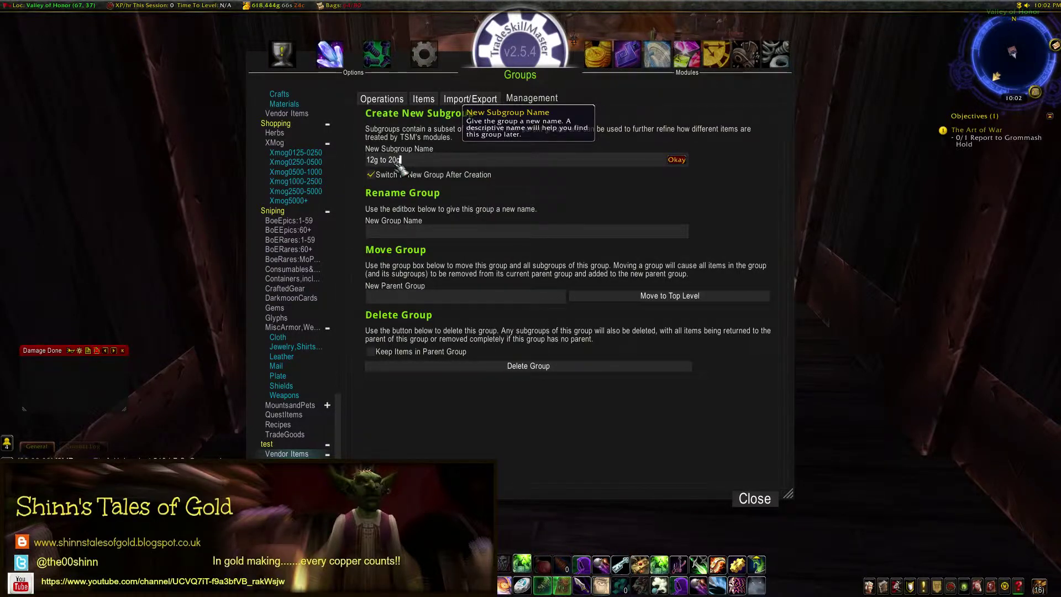
key("Return")
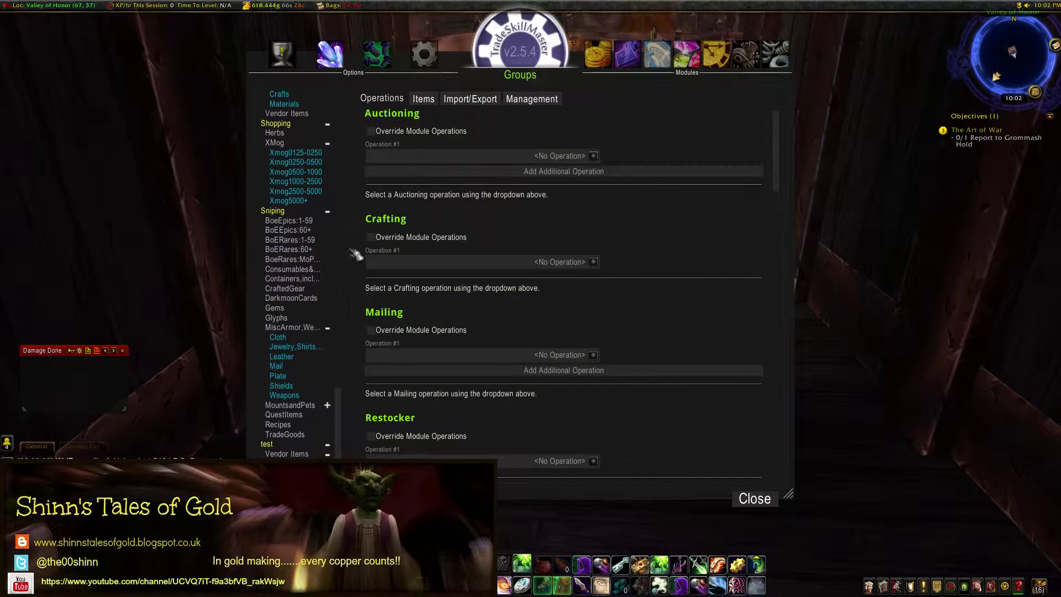
Step: Under test > Vendor Items, create a subgroup named 'Copper Rod'
left_click(290, 454)
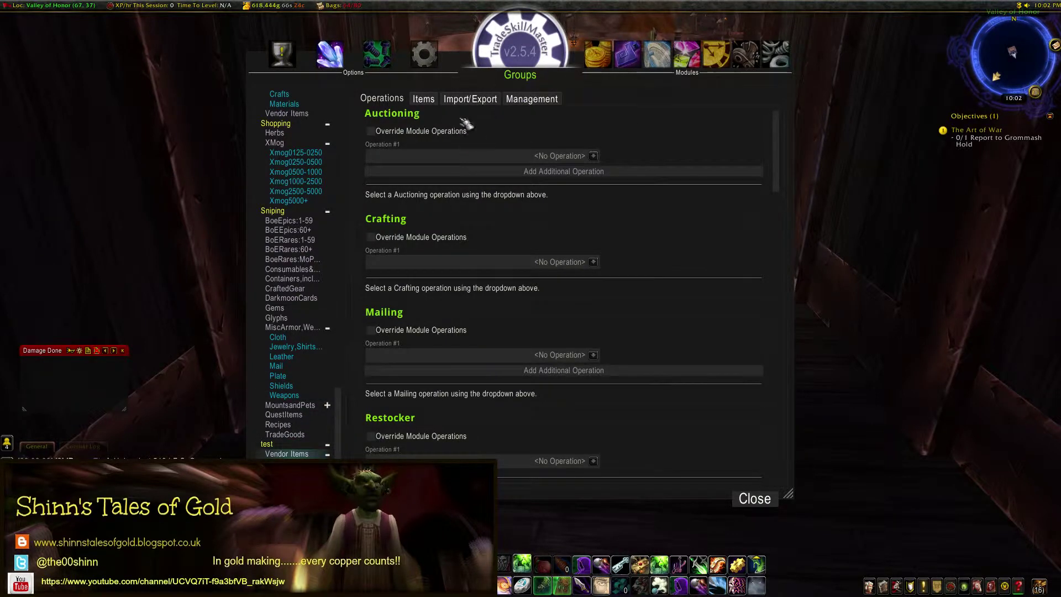
left_click(532, 99)
left_click(408, 159)
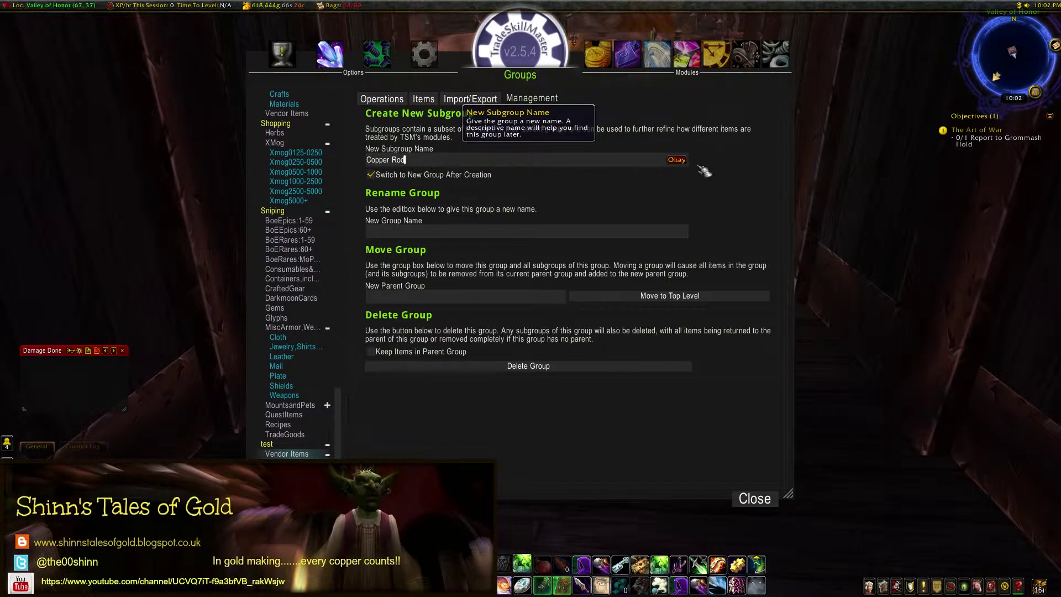
left_click(676, 160)
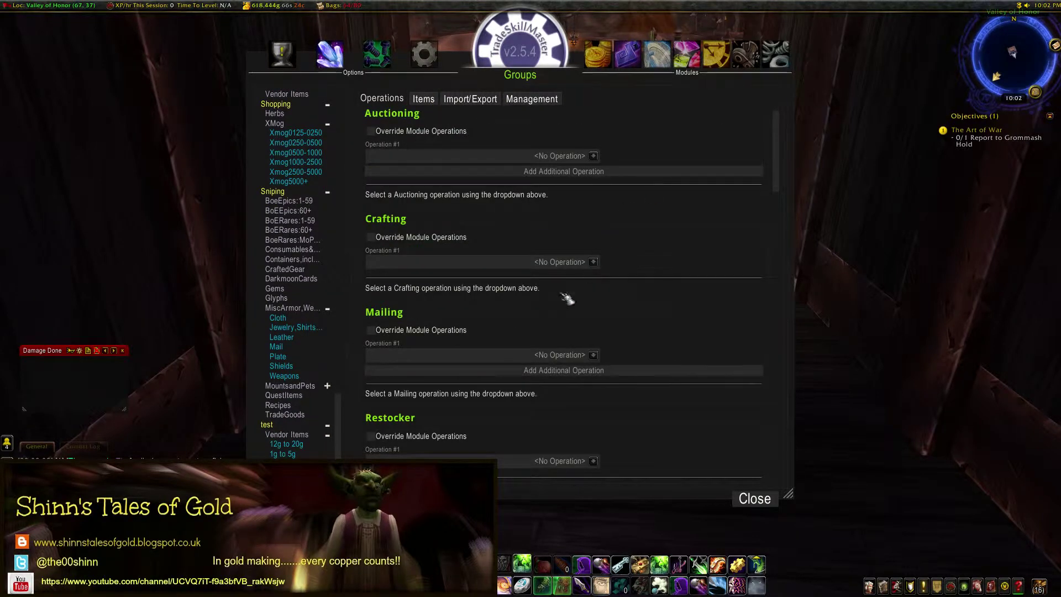
Step: Override Auctioning on the 1g to 5g subgroup and assign the 1g to 5g operation
scroll(475, 381, "down", 1)
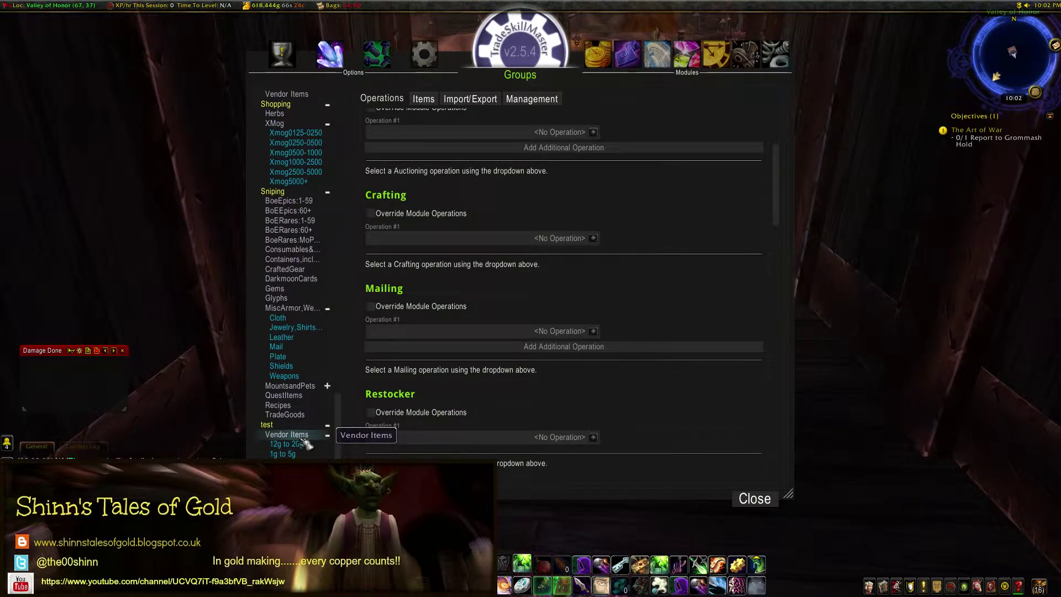
scroll(448, 212, "up", 1)
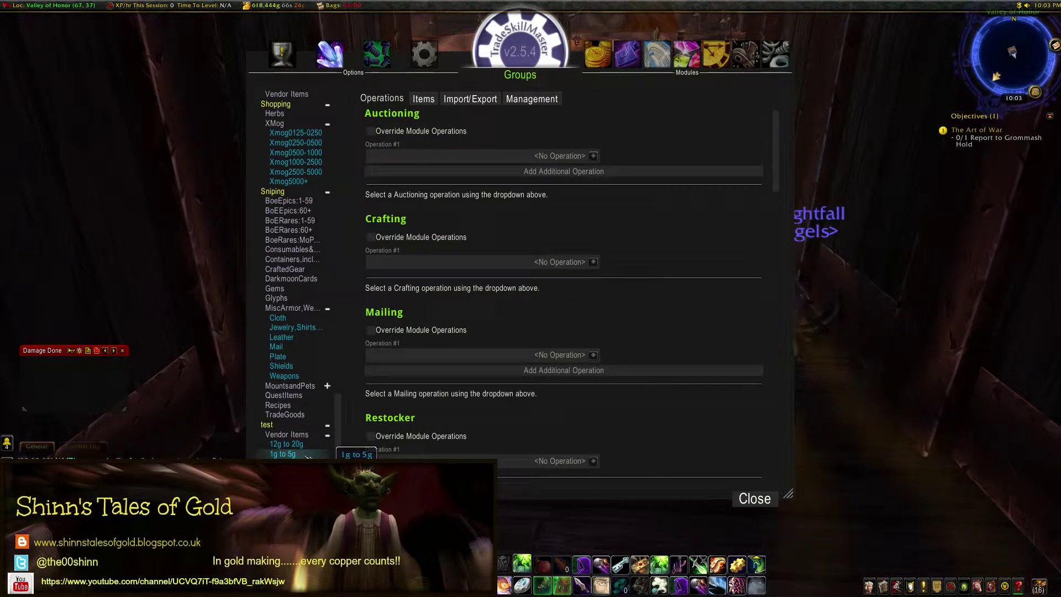
left_click(371, 132)
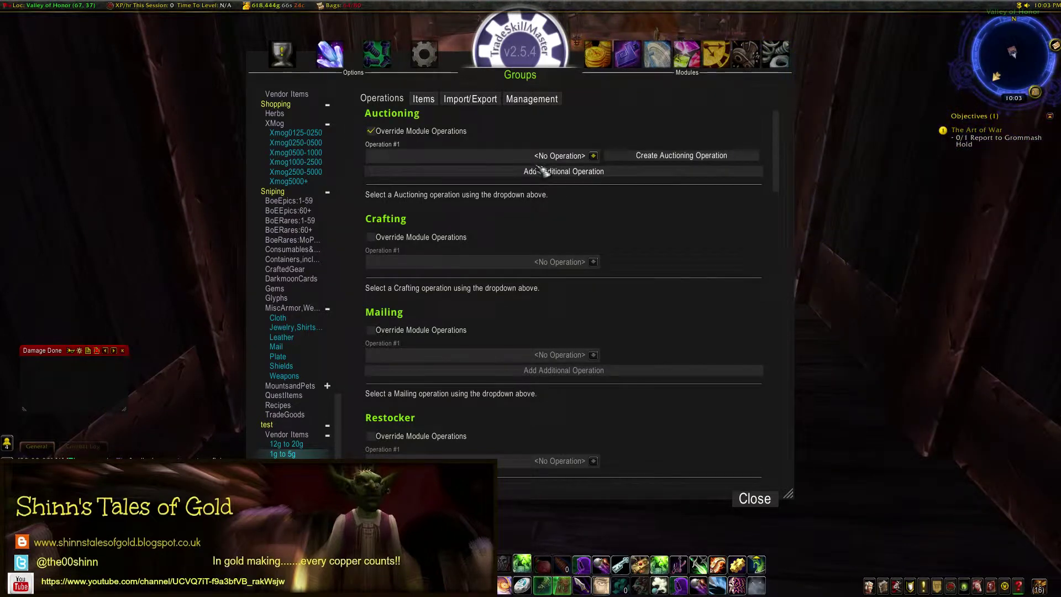
left_click(595, 157)
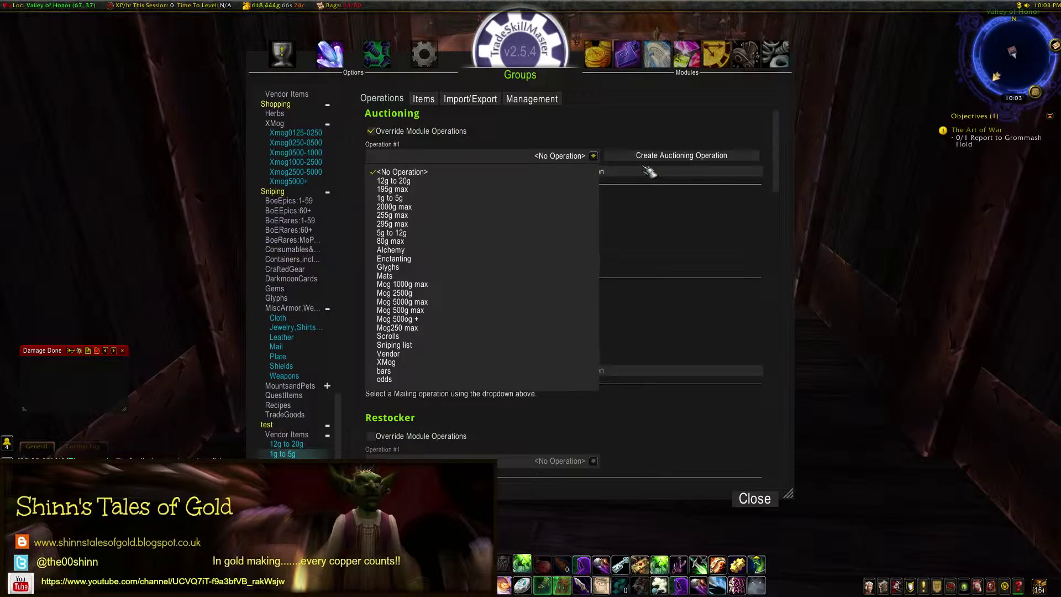
left_click(410, 199)
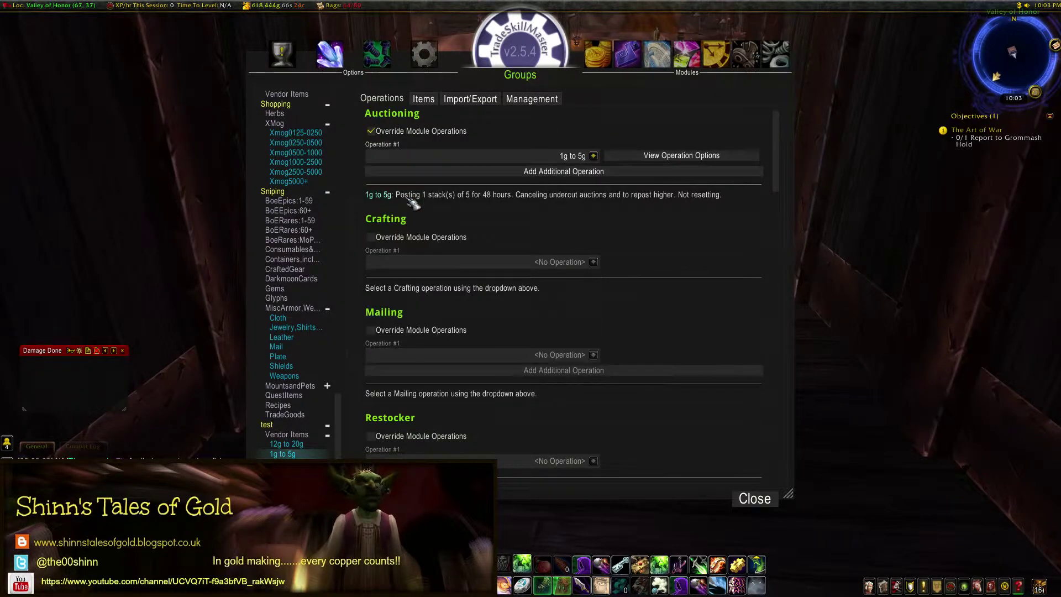
Step: Check the 1g to 5g operation's Ignore Low Duration Auctions, leaving it at Short (under 30 mins)
left_click(662, 157)
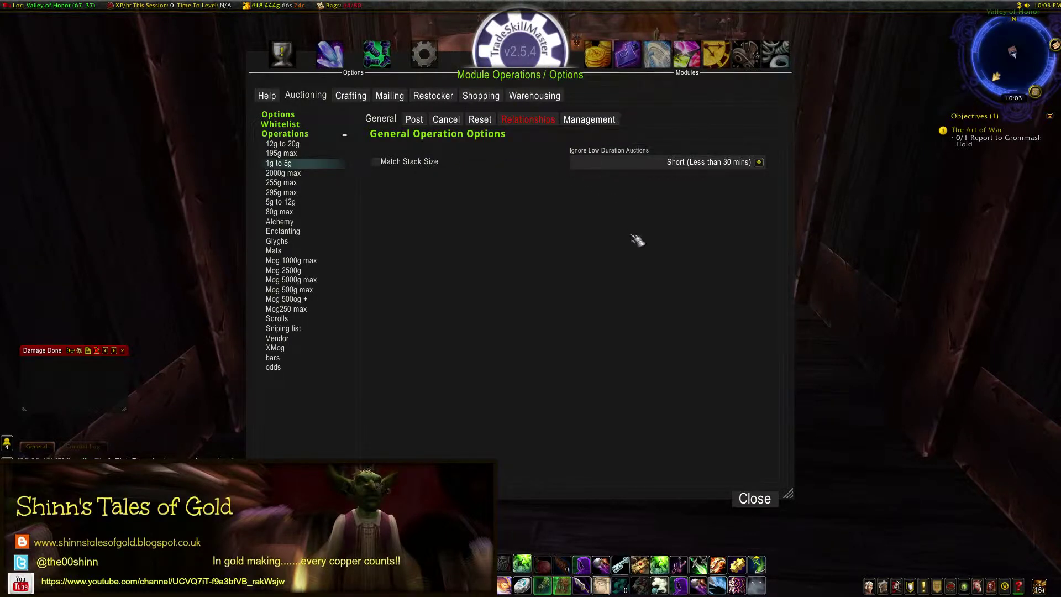
left_click(760, 164)
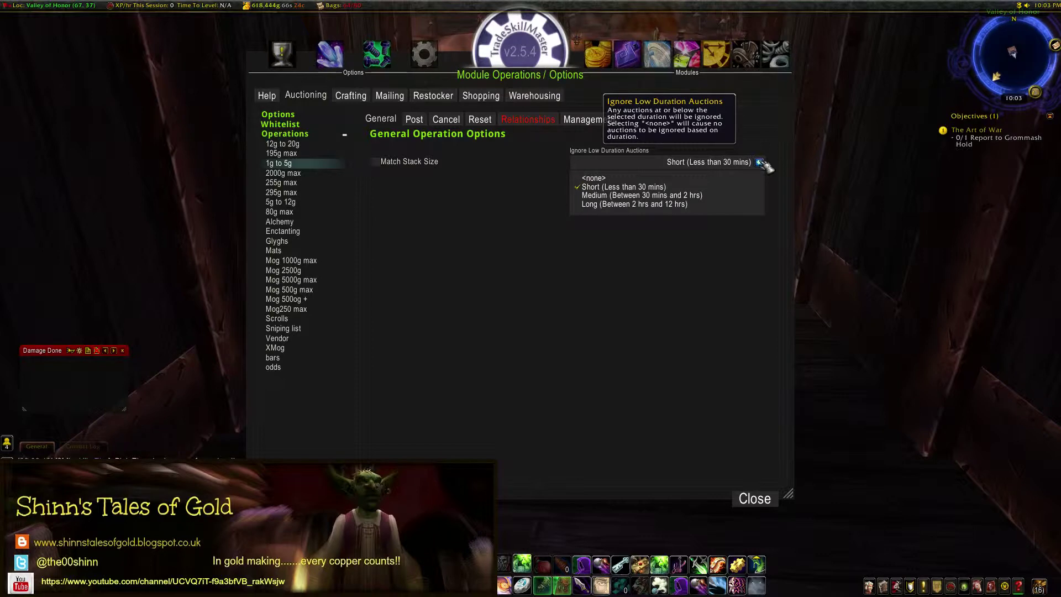
left_click(762, 163)
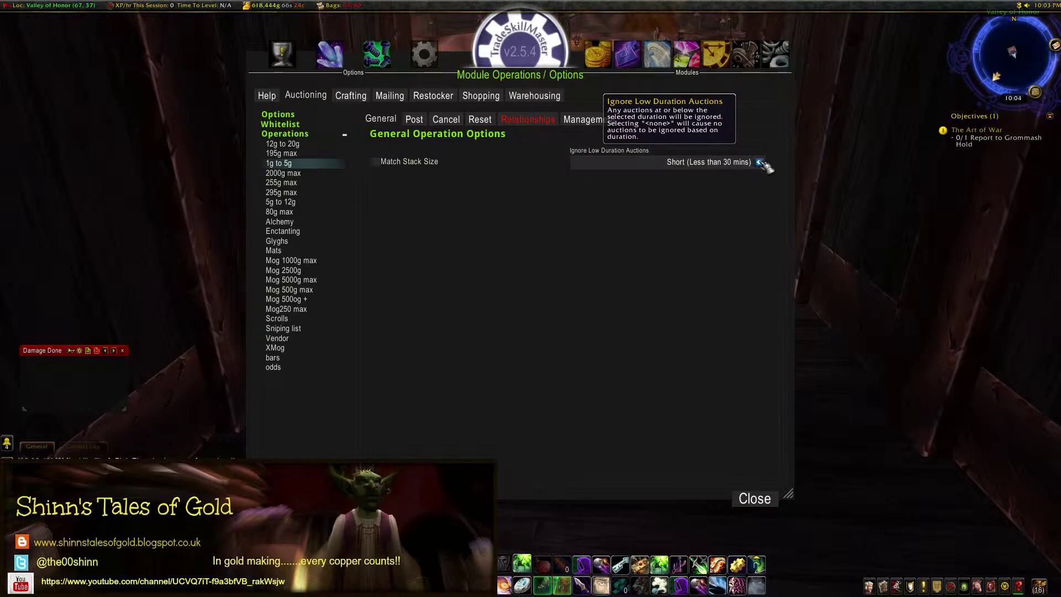
Step: Review 1g to 5g posting: 48-hour stacks of 5, 1g min, 5g max, 2g 50s normal
left_click(414, 120)
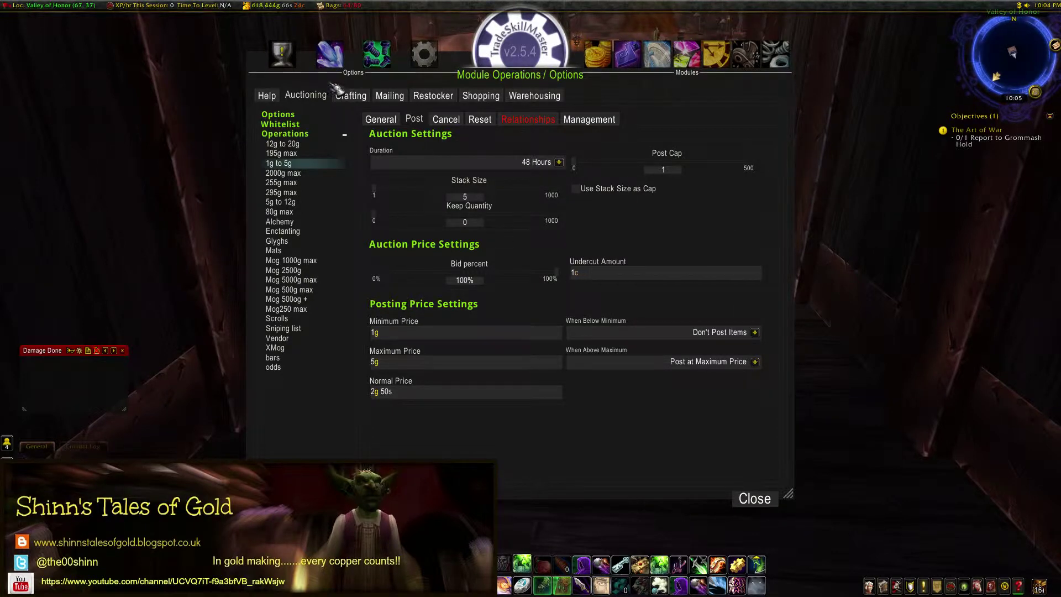
left_click(334, 60)
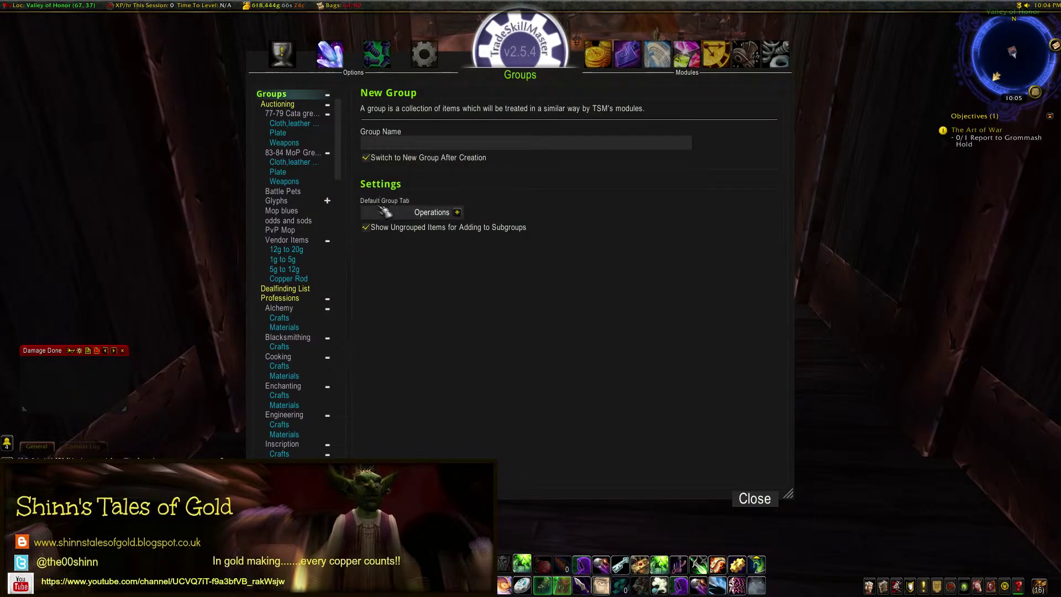
Step: Give the next Vendor Items subgroup an Auctioning override using the 5g to 12g operation
scroll(329, 340, "down", 5)
scroll(341, 330, "down", 4)
scroll(341, 330, "down", 6)
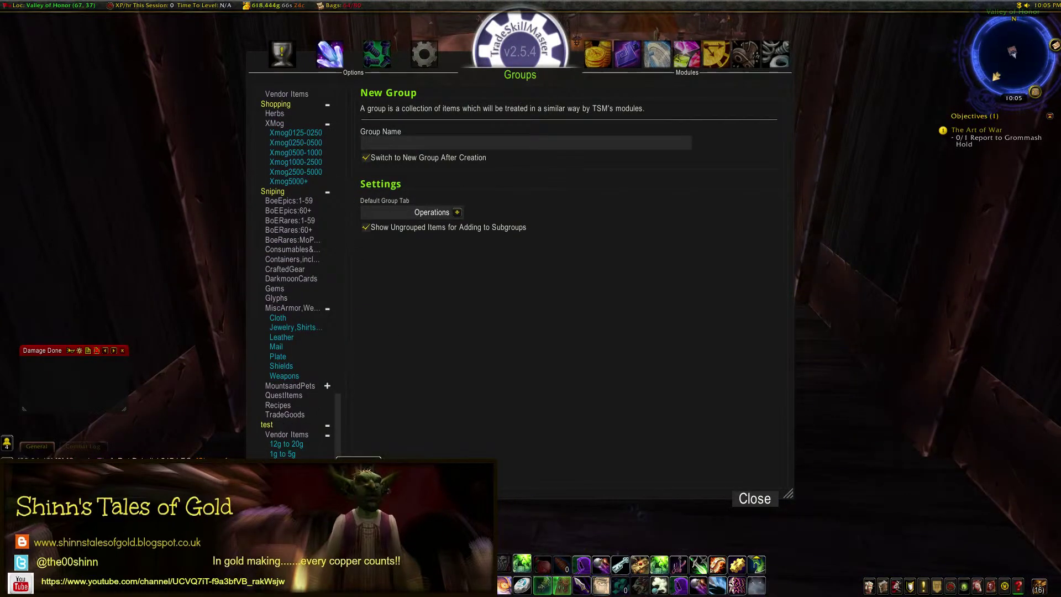
left_click(284, 454)
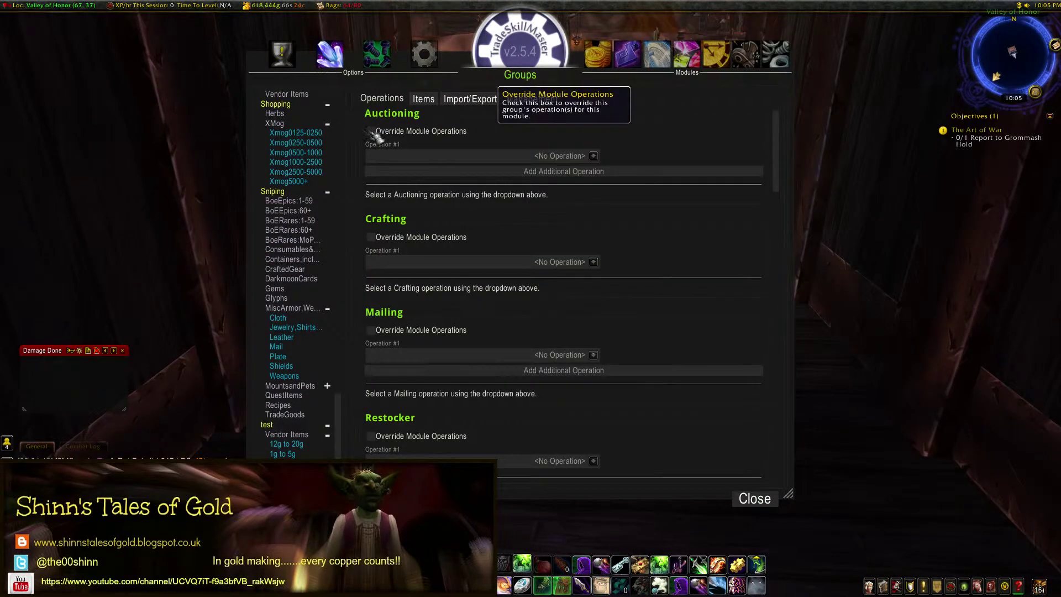
left_click(370, 132)
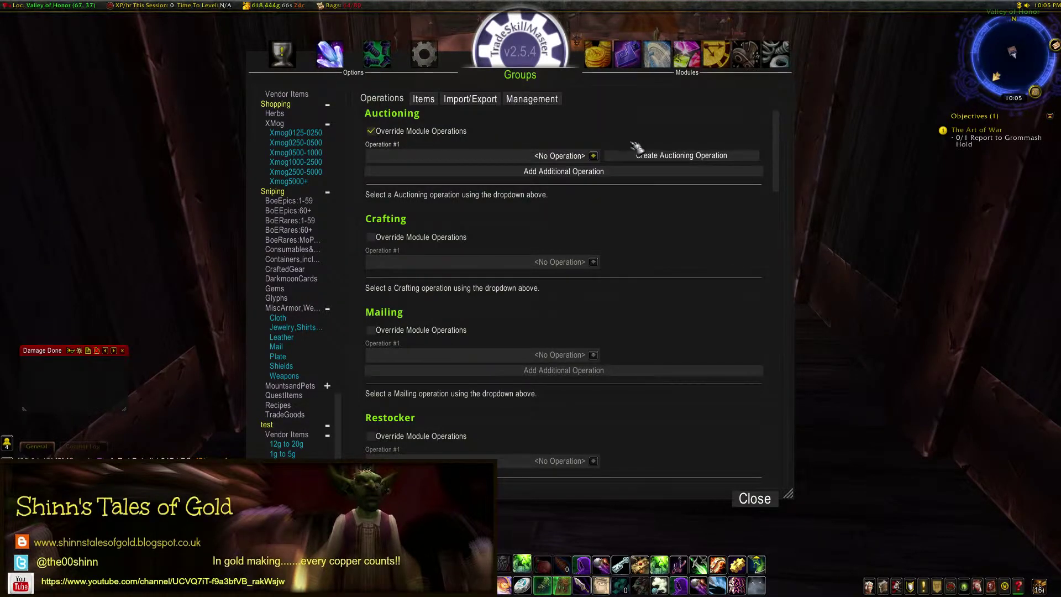
left_click(593, 156)
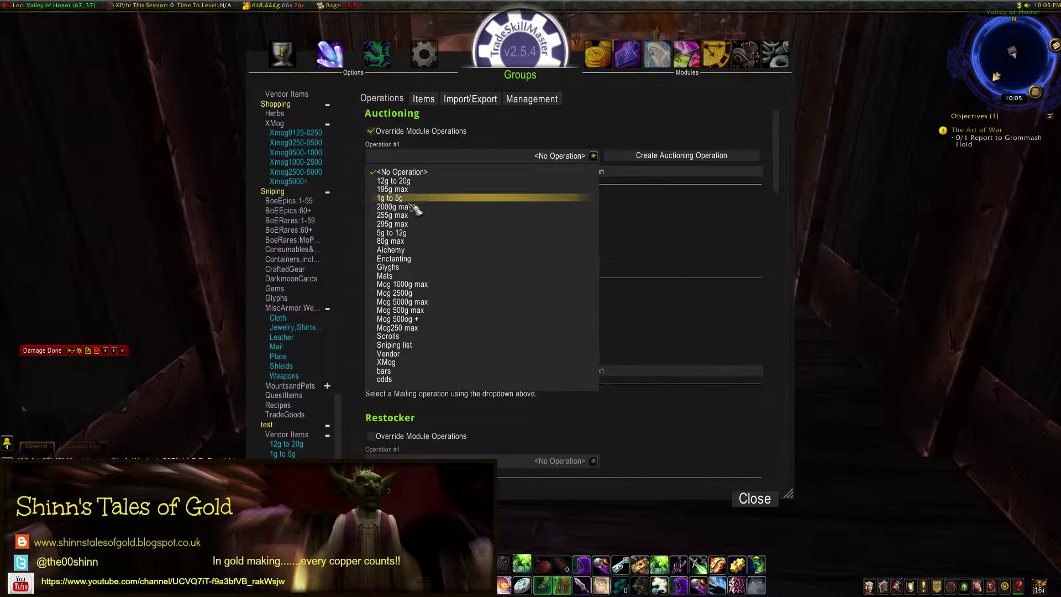
left_click(412, 233)
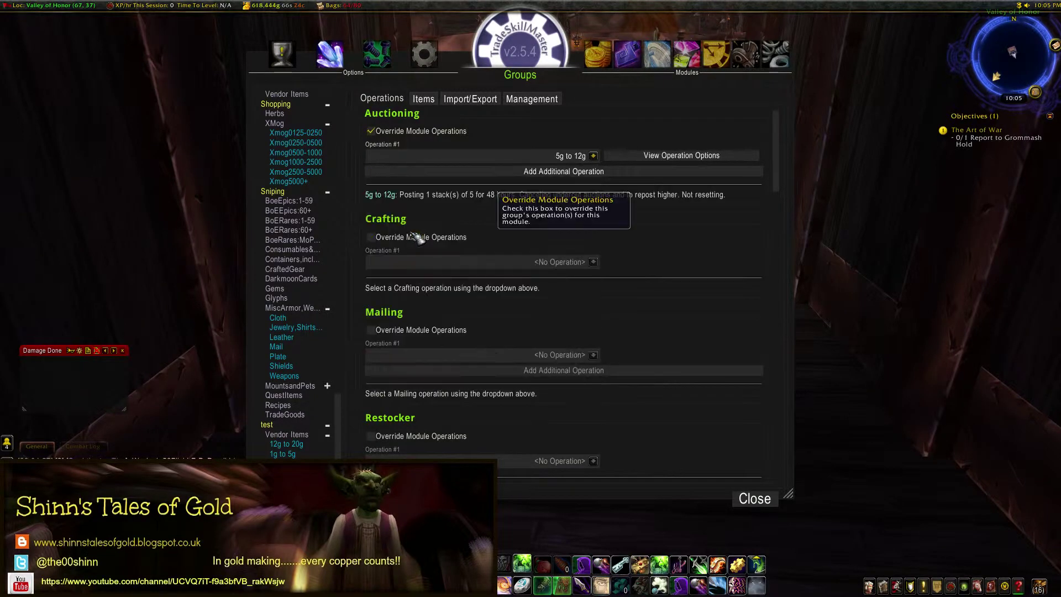
left_click(672, 157)
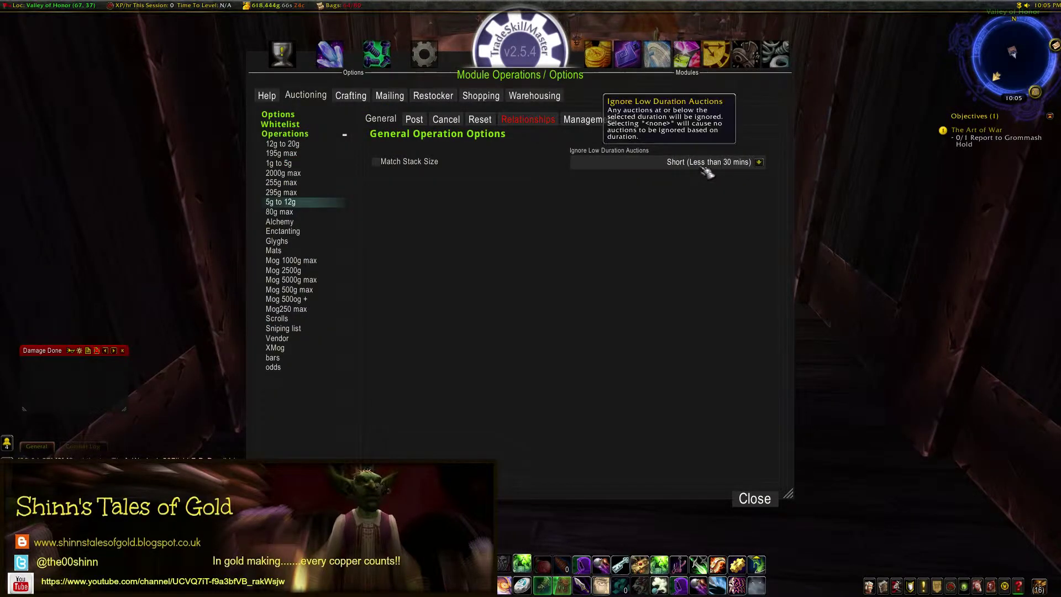
Step: Review 5g to 12g posting prices: 5g minimum, 12g maximum, 10g normal, stacks of 5
left_click(414, 119)
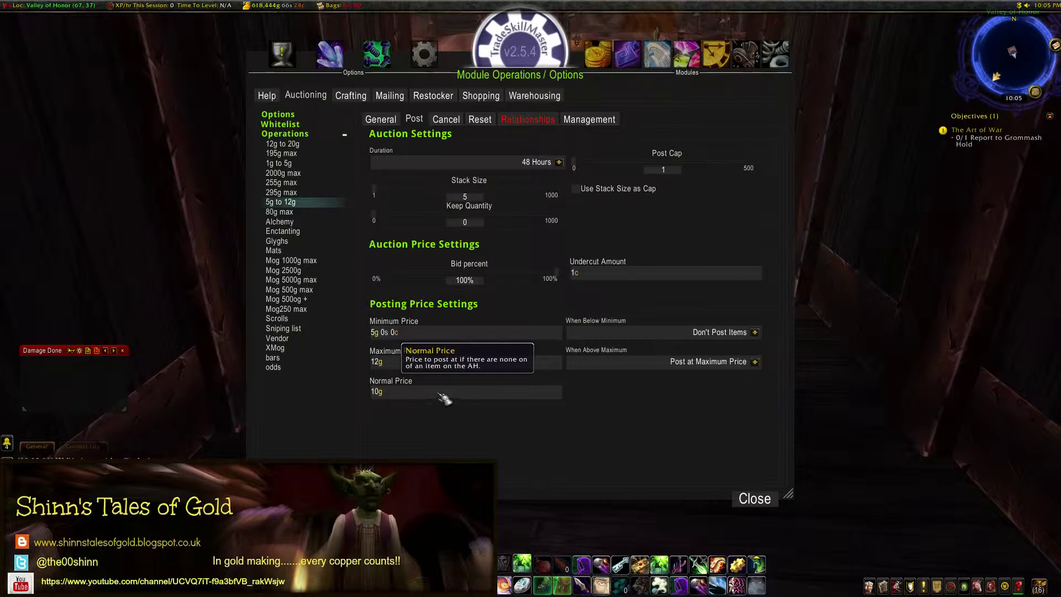
left_click(333, 64)
Step: Override the test 12g to 20g subgroup's Auctioning with the 12g to 20g operation and view its settings
scroll(315, 394, "down", 5)
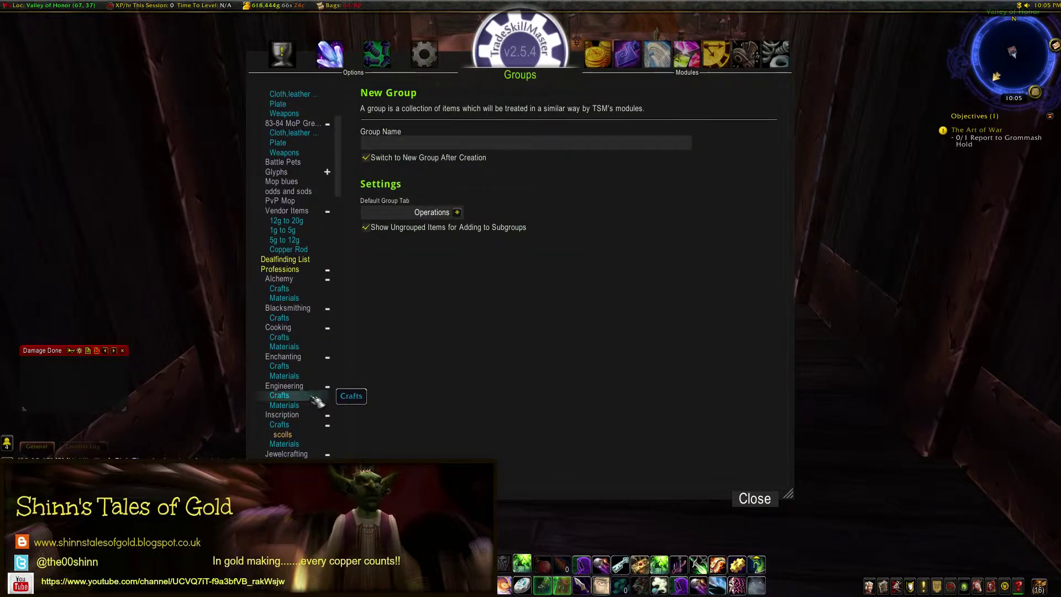
left_click_drag(343, 241, 342, 447)
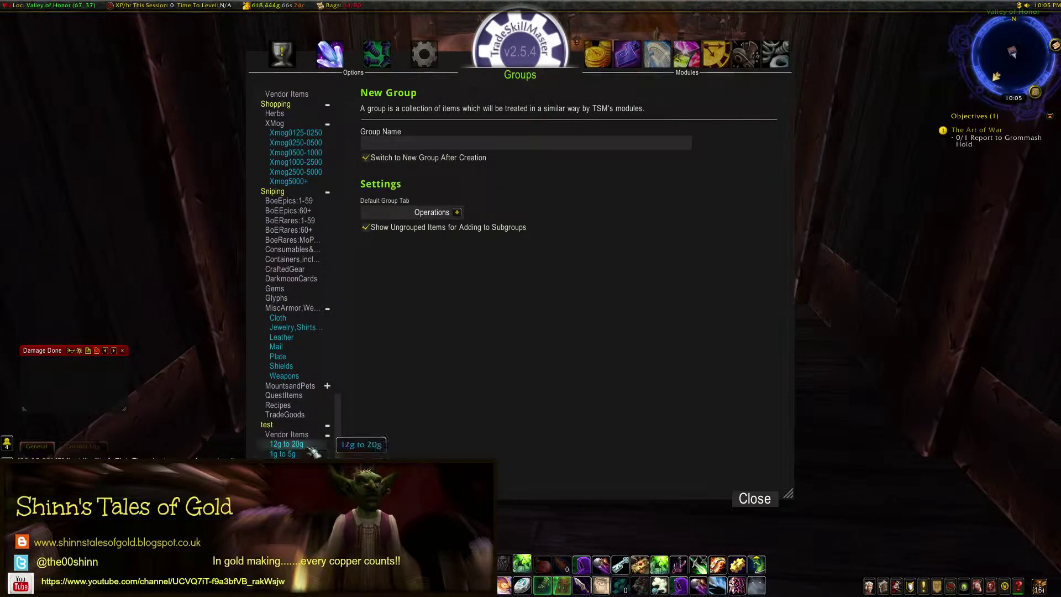
left_click(313, 444)
left_click(381, 132)
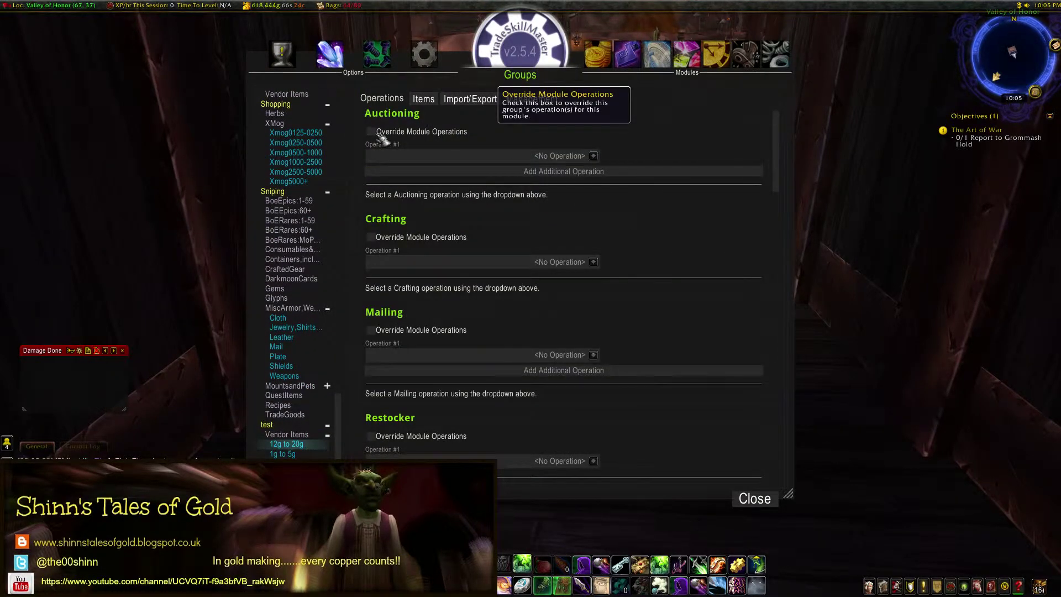
left_click(593, 156)
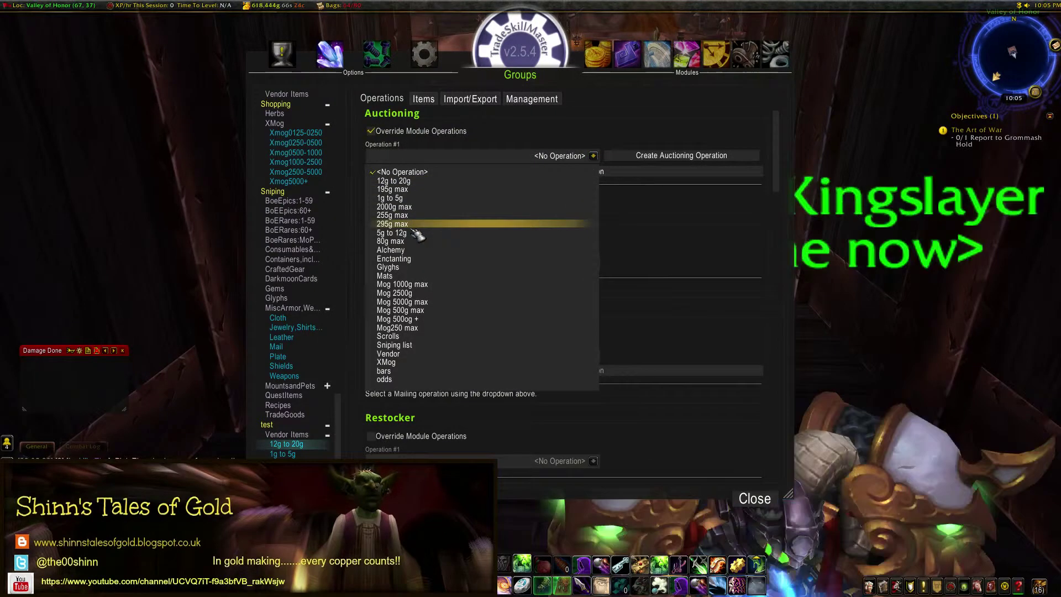
left_click(413, 180)
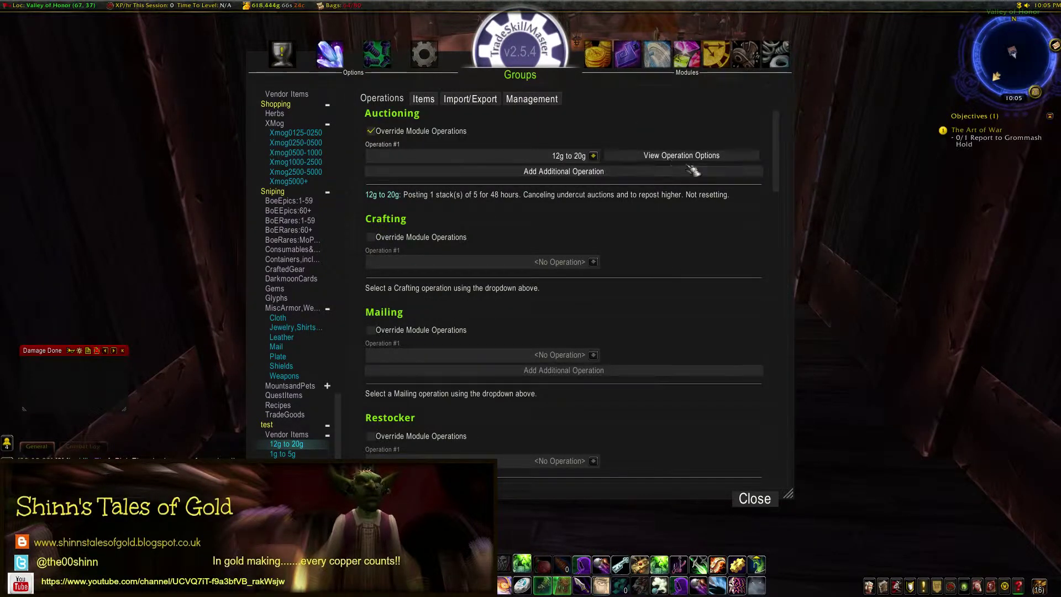
left_click(677, 162)
Step: Check the 12g to 20g post prices (12g minimum, 20g maximum, 15g normal), then return to Groups
left_click(418, 121)
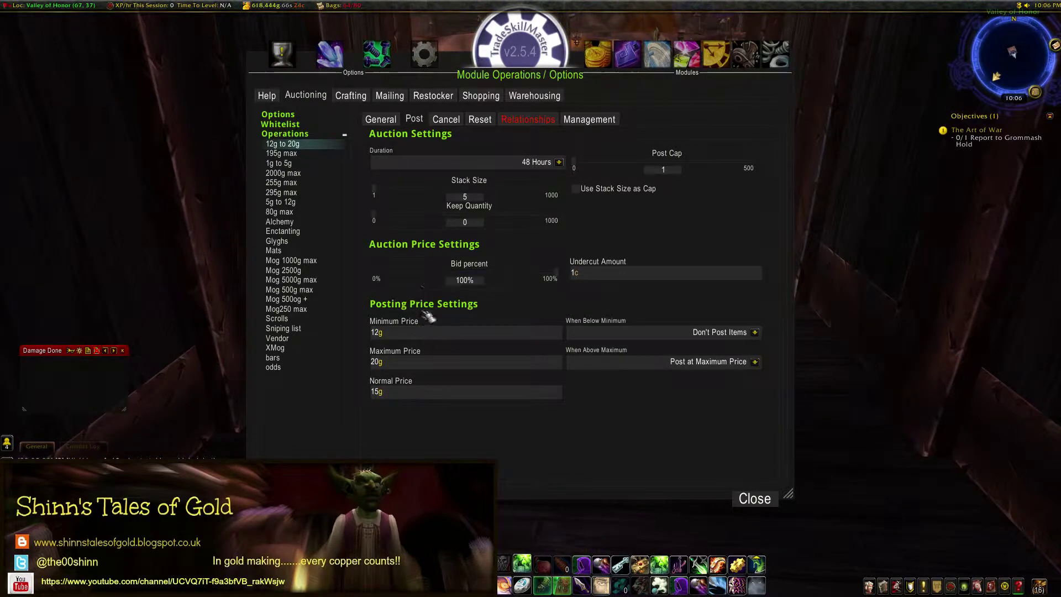
left_click(332, 63)
scroll(314, 351, "down", 3)
scroll(314, 351, "down", 8)
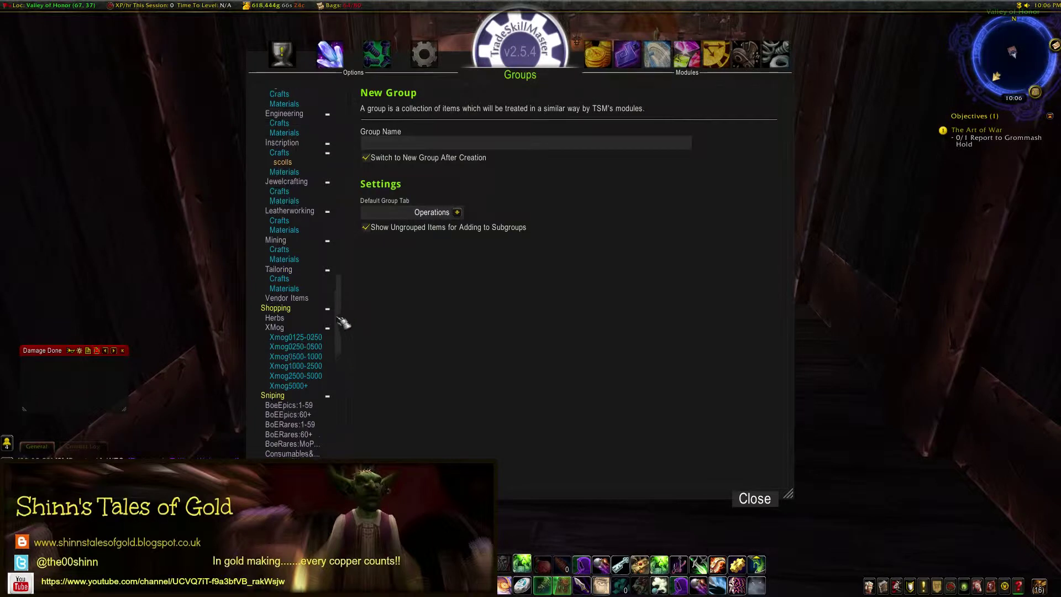
Step: Override the next test Vendor Items subgroup's Auctioning operation with 80g max
left_click_drag(343, 315, 343, 439)
left_click(287, 434)
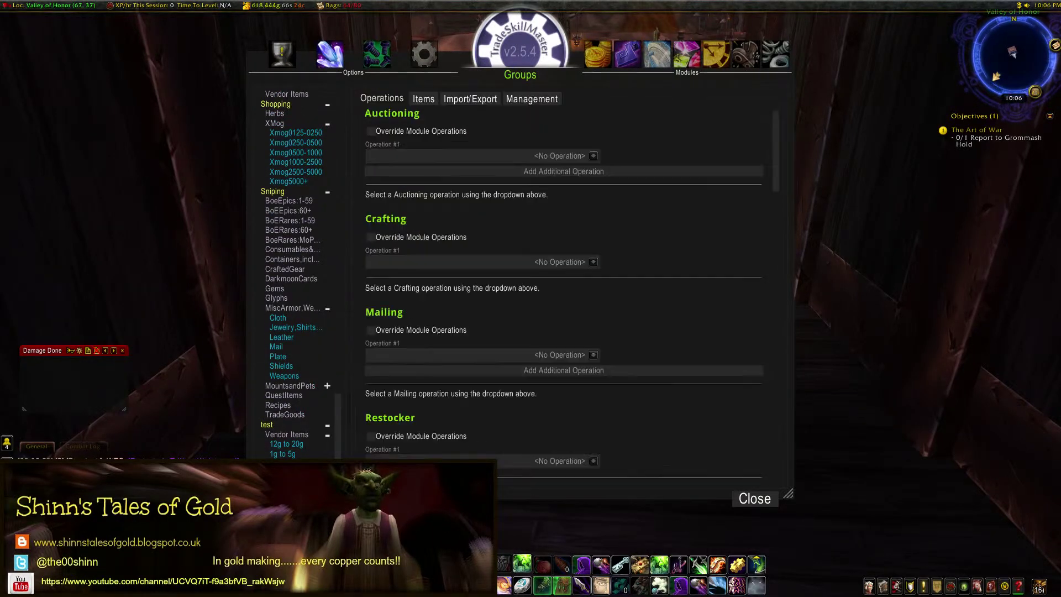
left_click(370, 131)
left_click(593, 156)
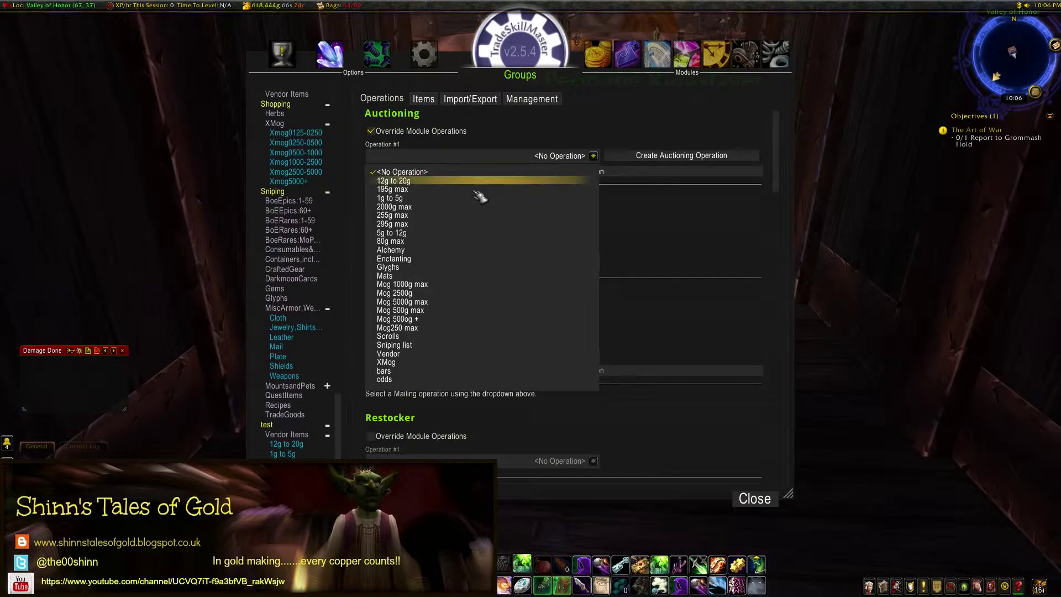
left_click(428, 243)
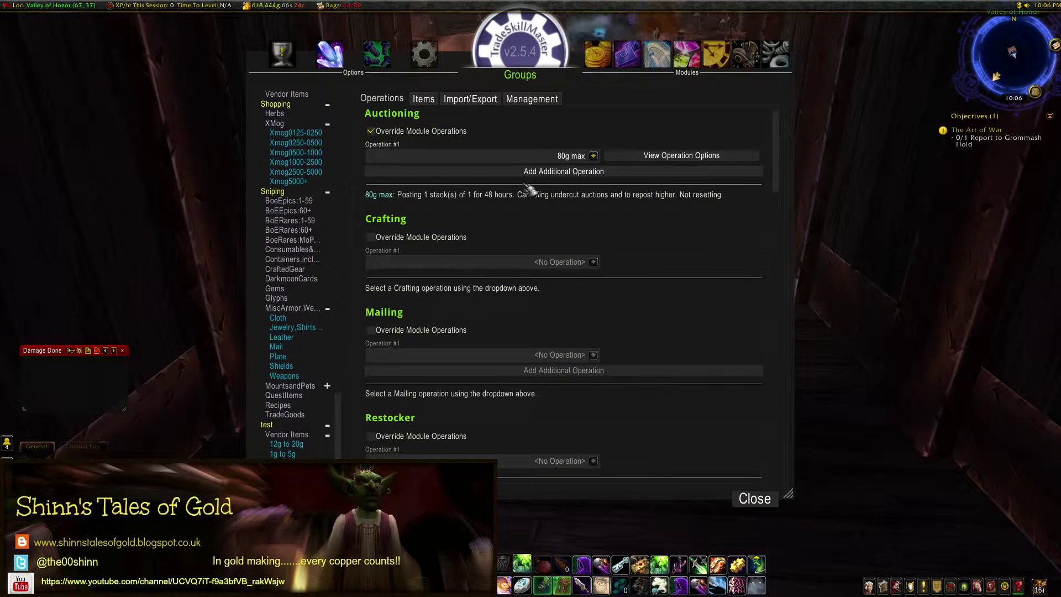
Step: Review 80g max post settings: 48 hours, stack size 1, 50g minimum, 80g maximum, 65g normal
left_click(682, 155)
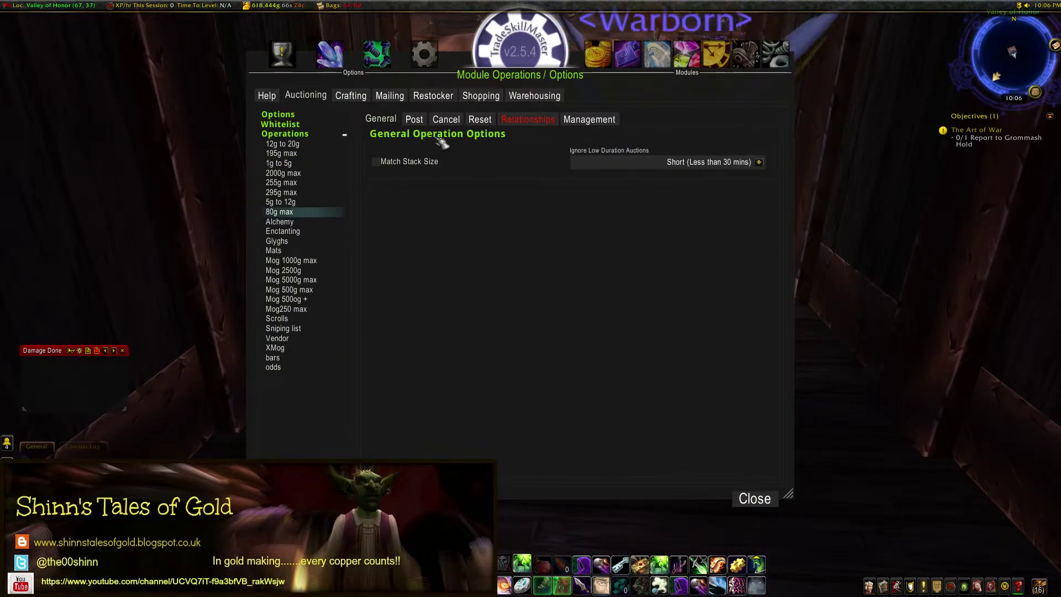
left_click(414, 119)
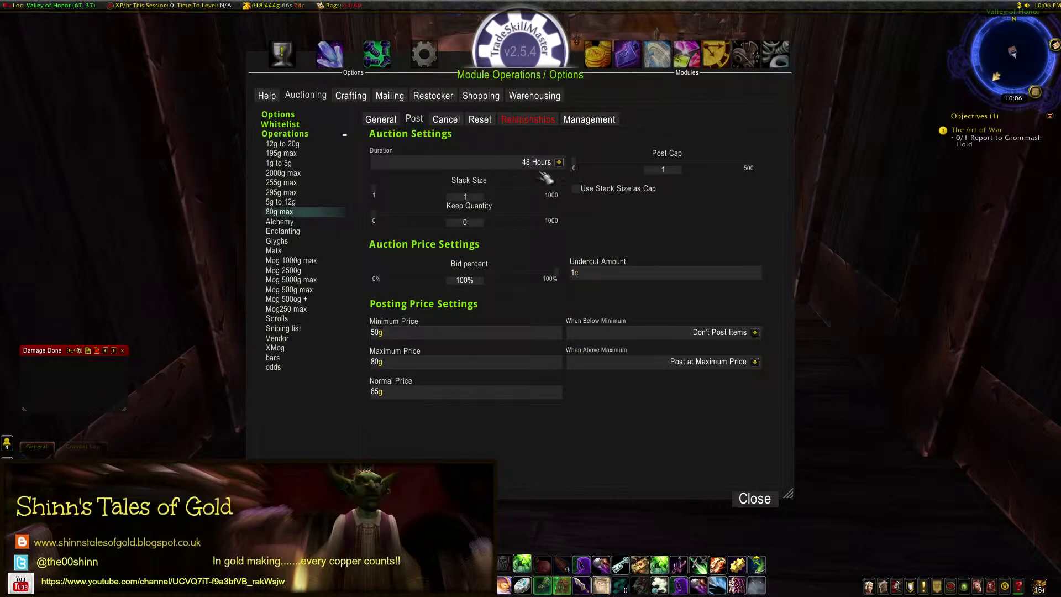